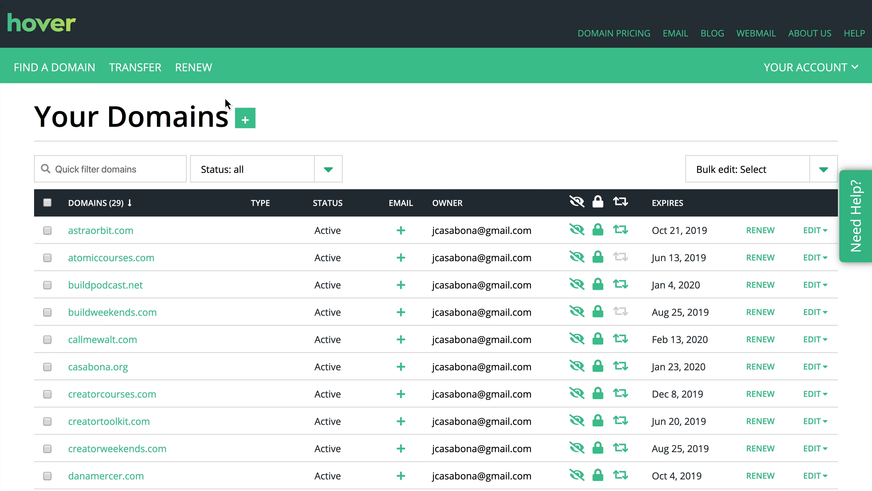
Check illusionsdancestudio.com for transfer, confirming it's unlocked at $12.99 for 1 year
{"action": "left_click", "coordinate": [149, 70]}
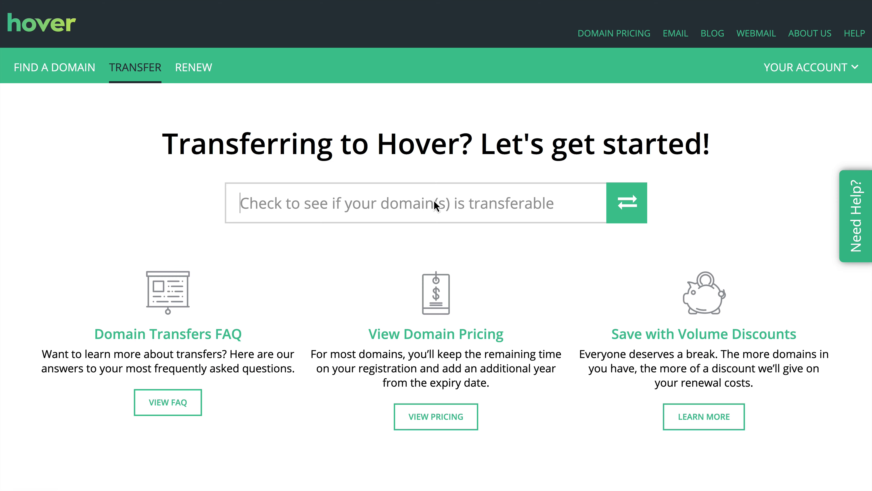
{"action": "type", "text": "illusionsdancestudio.com"}
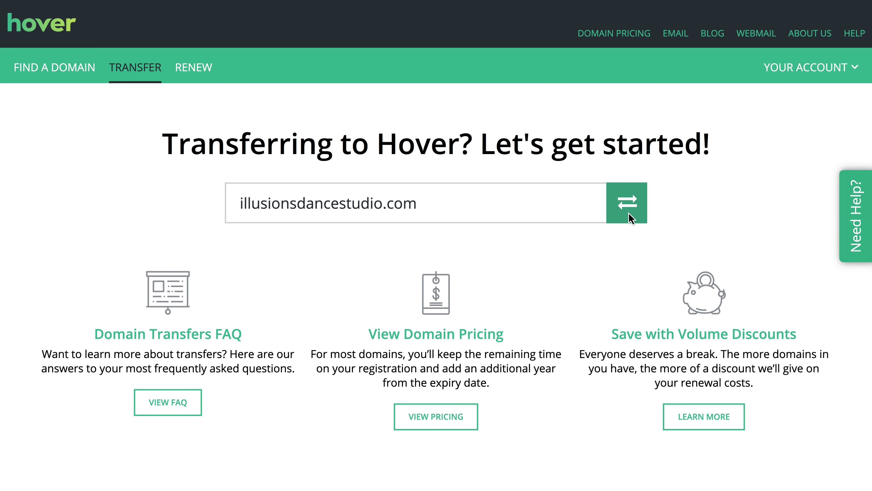
{"action": "left_click", "coordinate": [632, 206]}
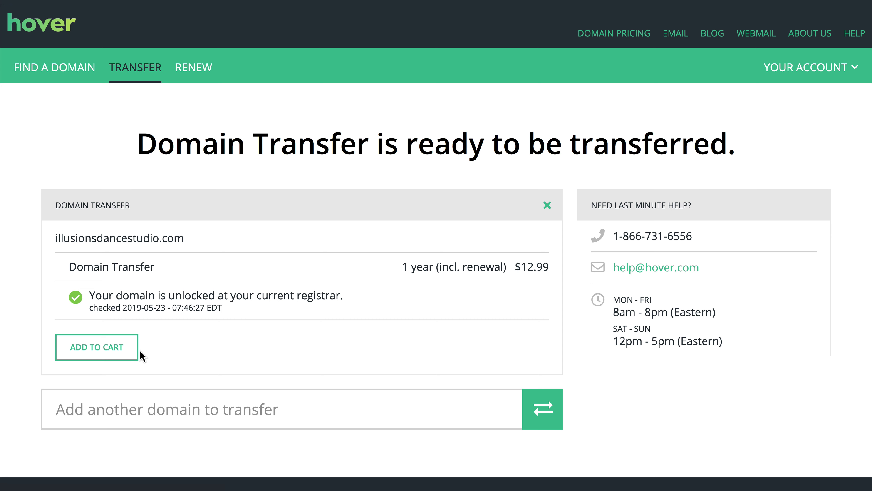
Add the illusionsdancestudio.com transfer to the cart and submit its authorization code
{"action": "left_click", "coordinate": [132, 350]}
{"action": "left_click", "coordinate": [685, 351]}
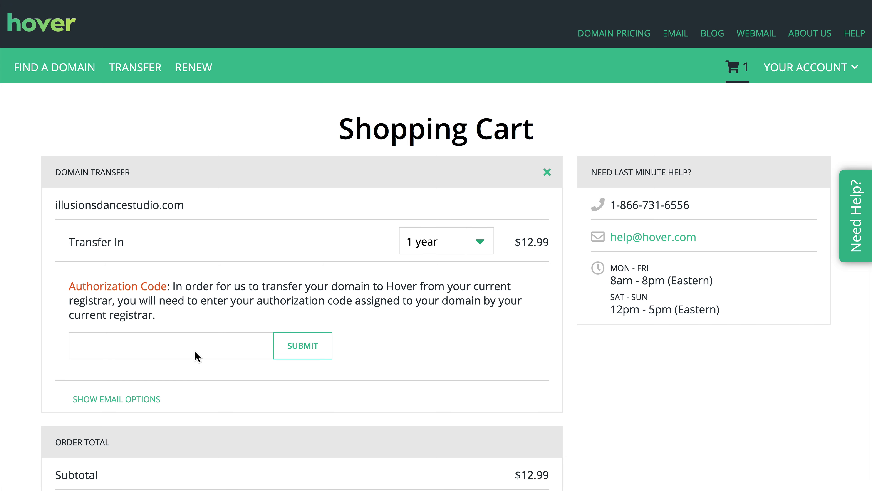
{"action": "key", "text": "super+alt+c"}
{"action": "key", "text": "Down"}
{"action": "key", "text": "Down"}
{"action": "key", "text": "Return"}
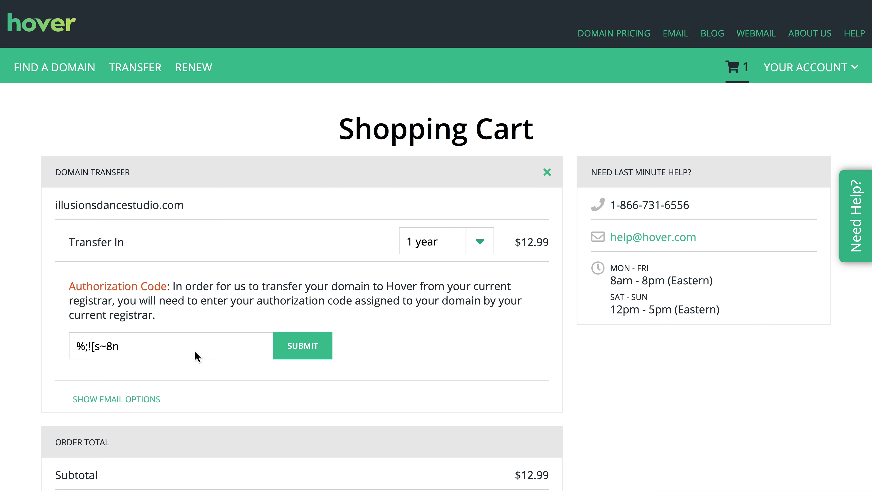
{"action": "left_click", "coordinate": [316, 357]}
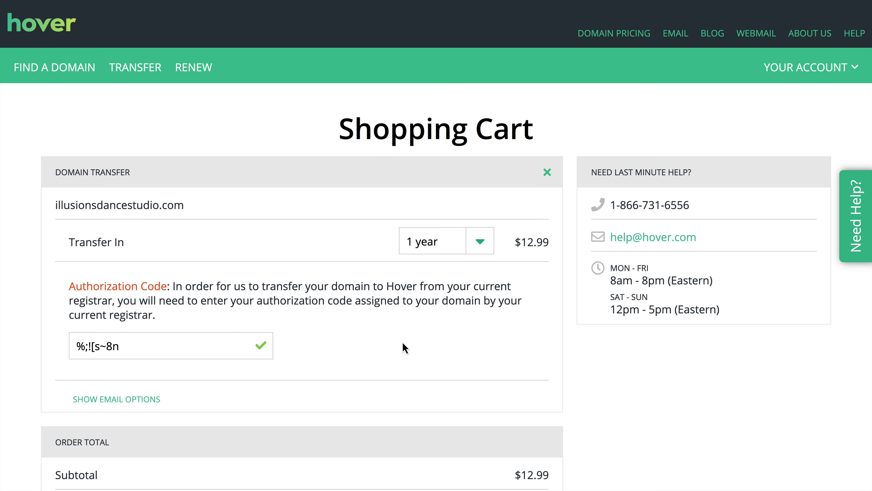
Check out, accept the Terms of Service and place the USD $13.17 transfer order
{"action": "scroll", "coordinate": [405, 348], "scroll_direction": "down", "scroll_amount": 5}
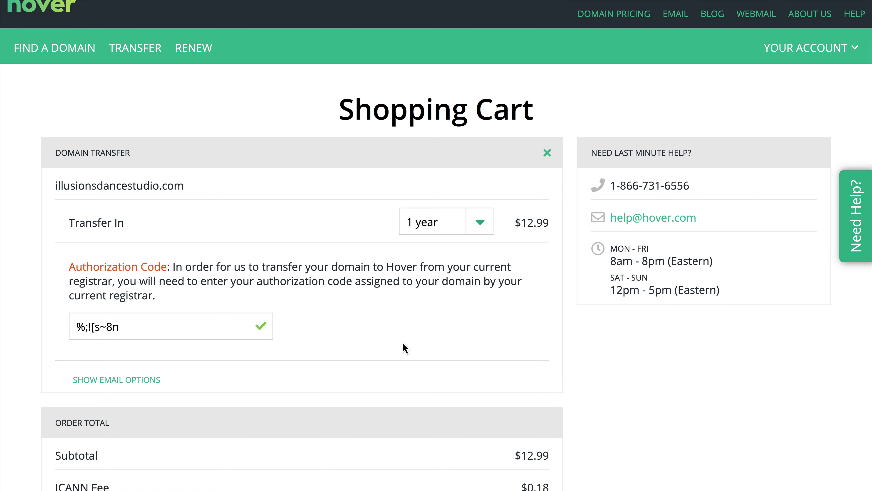
{"action": "scroll", "coordinate": [406, 347], "scroll_direction": "down", "scroll_amount": 3}
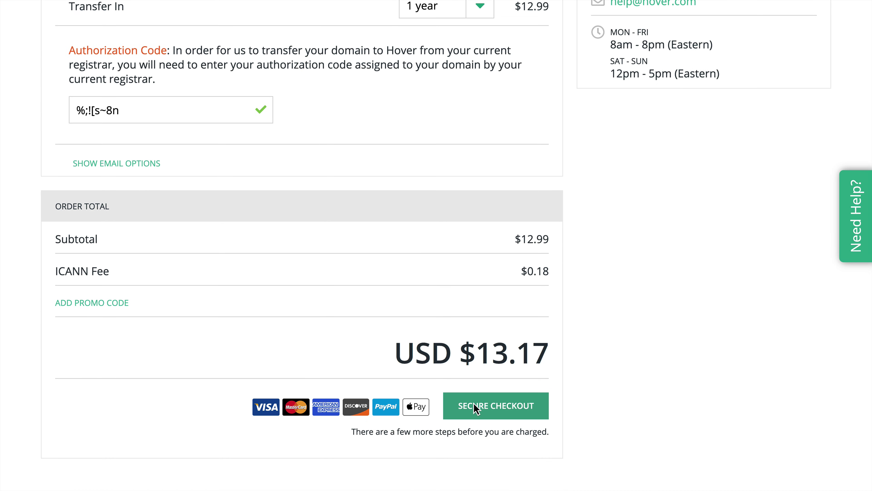
{"action": "left_click", "coordinate": [503, 411]}
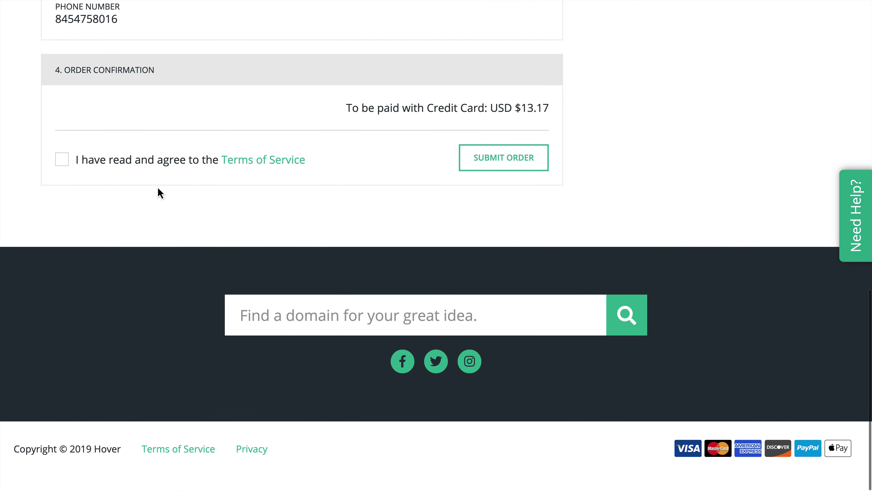
{"action": "left_click", "coordinate": [65, 166]}
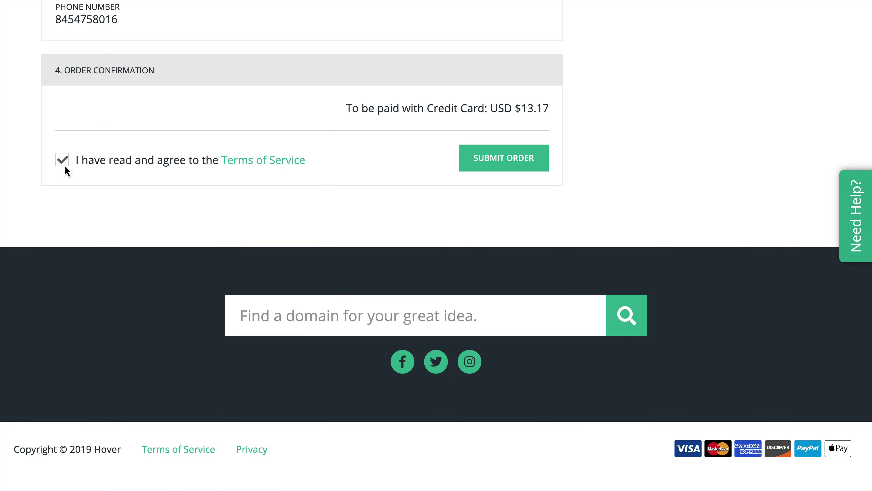
{"action": "left_click", "coordinate": [516, 169]}
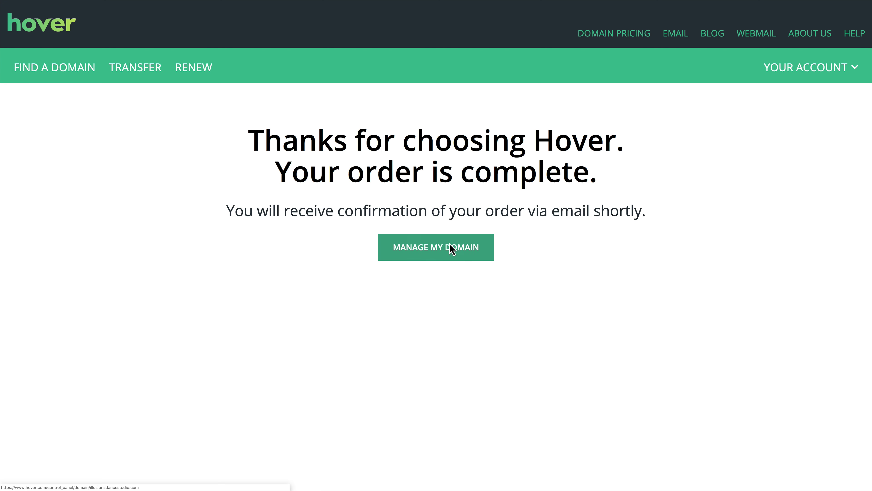
{"action": "left_click", "coordinate": [452, 249]}
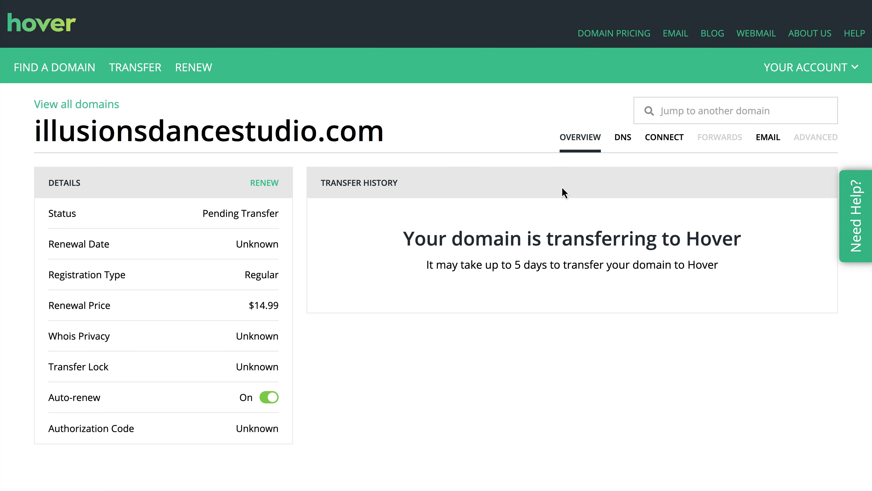
View the DNS records for illusionsdancestudio.com, which are still empty
{"action": "left_click", "coordinate": [623, 140]}
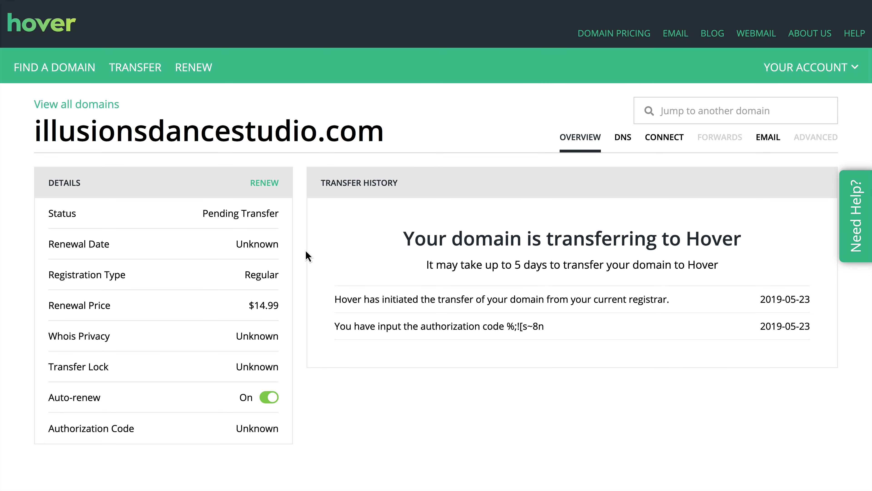
Review the Pending Transfer details and transfer history, then return to Hover's transfer page
{"action": "scroll", "coordinate": [261, 267], "scroll_direction": "down", "scroll_amount": 1}
{"action": "scroll", "coordinate": [261, 268], "scroll_direction": "down", "scroll_amount": 2}
{"action": "scroll", "coordinate": [259, 264], "scroll_direction": "up", "scroll_amount": 2}
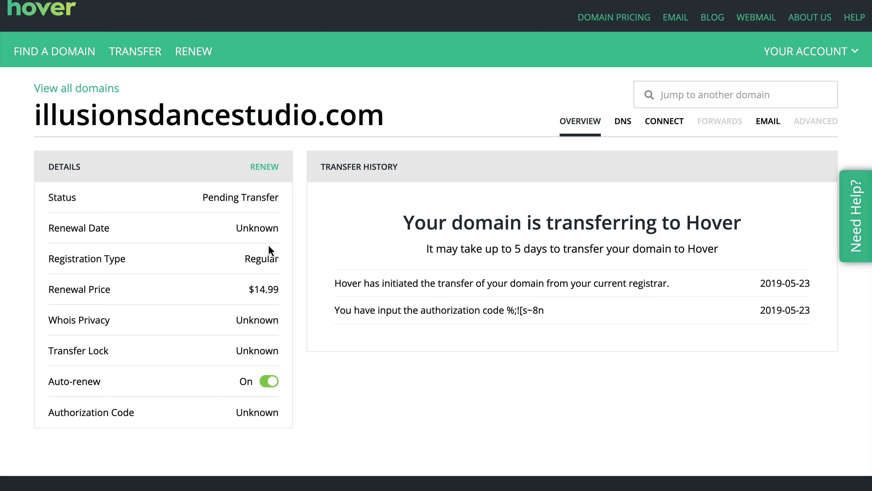
{"action": "scroll", "coordinate": [268, 212], "scroll_direction": "down", "scroll_amount": 2}
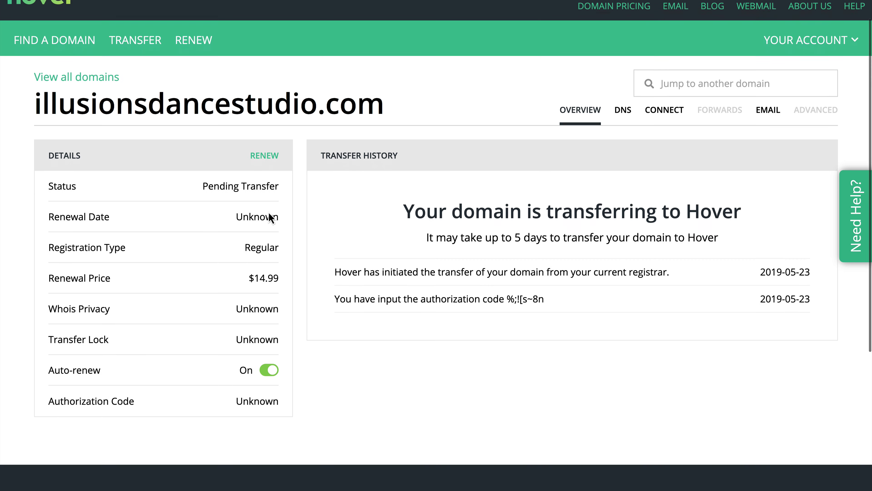
{"action": "scroll", "coordinate": [269, 212], "scroll_direction": "up", "scroll_amount": 2}
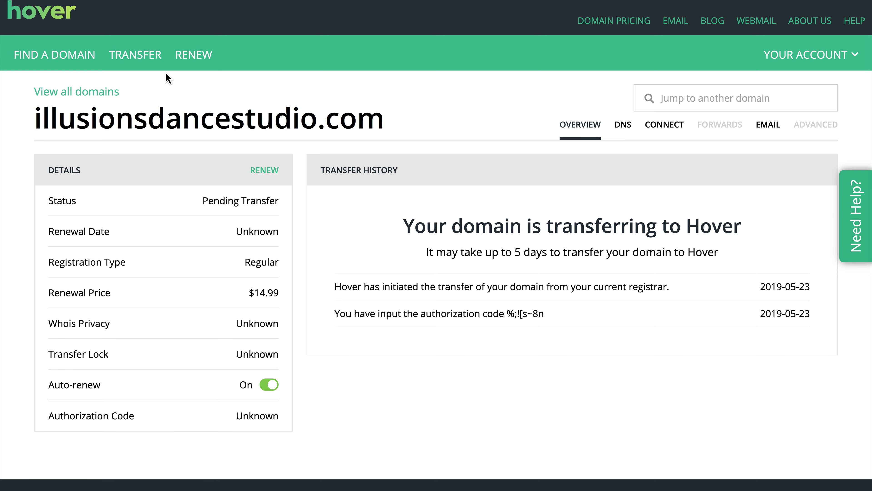
{"action": "left_click", "coordinate": [165, 65]}
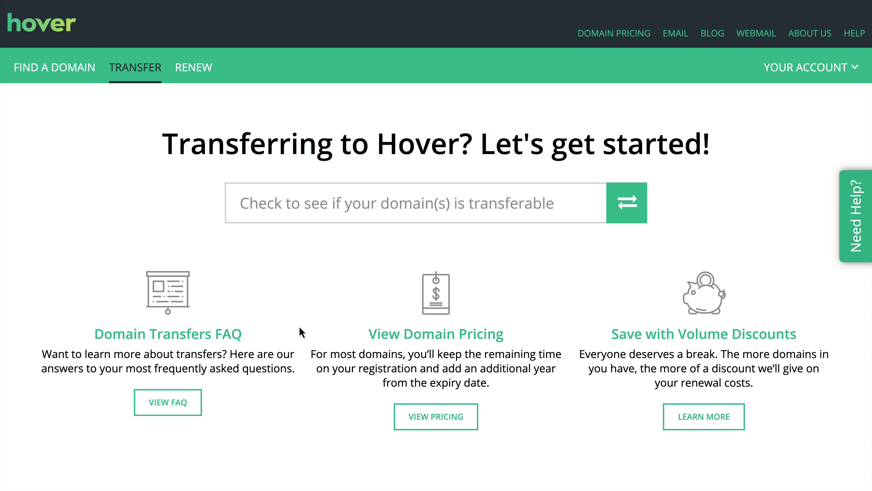
Open the Domain Transfers FAQ article 'How to: Transfer a domain to Hover' and read through it
{"action": "left_click", "coordinate": [182, 404]}
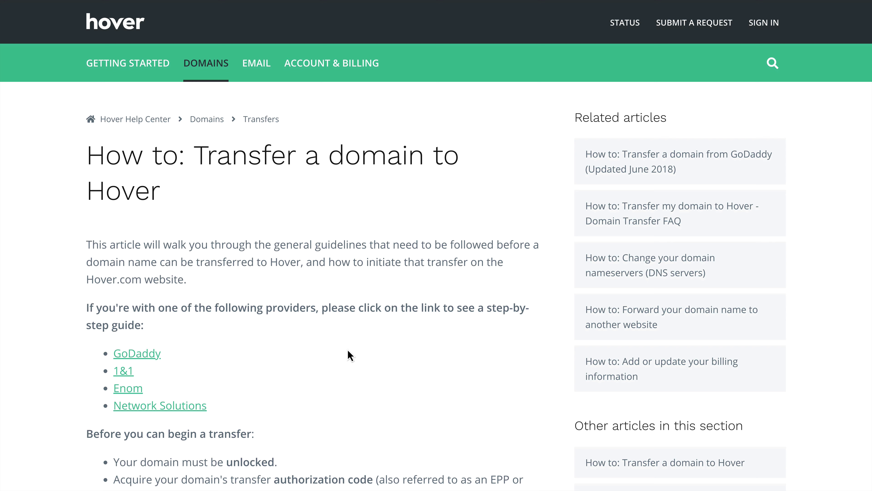
{"action": "scroll", "coordinate": [349, 355], "scroll_direction": "down", "scroll_amount": 1}
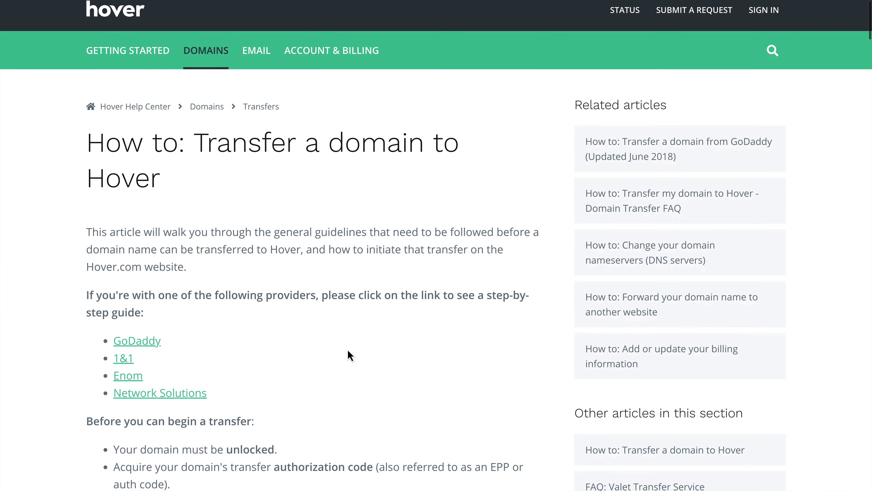
{"action": "scroll", "coordinate": [350, 355], "scroll_direction": "down", "scroll_amount": 2}
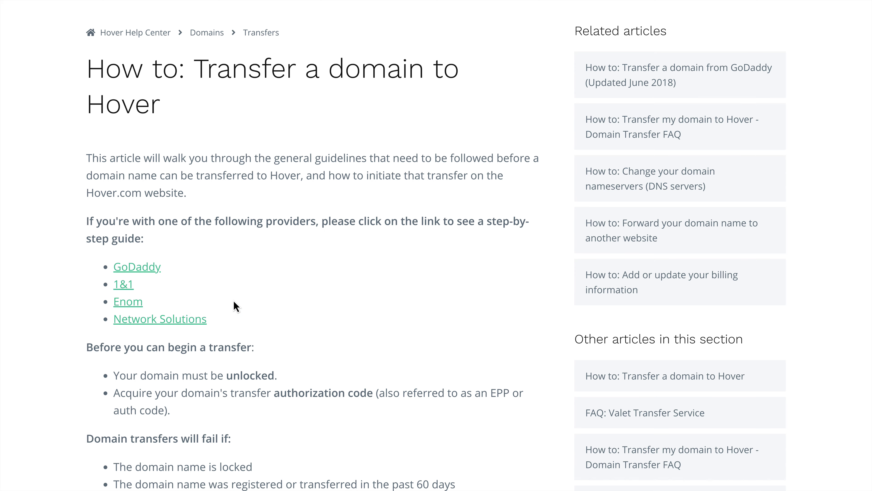
{"action": "scroll", "coordinate": [236, 306], "scroll_direction": "down", "scroll_amount": 5}
{"action": "scroll", "coordinate": [234, 303], "scroll_direction": "down", "scroll_amount": 15}
{"action": "scroll", "coordinate": [234, 302], "scroll_direction": "down", "scroll_amount": 15}
{"action": "scroll", "coordinate": [235, 306], "scroll_direction": "down", "scroll_amount": 15}
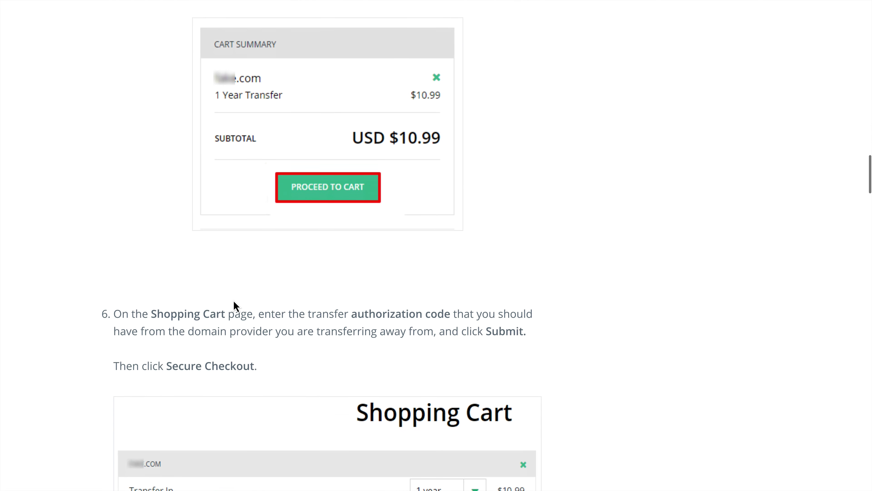
{"action": "scroll", "coordinate": [235, 306], "scroll_direction": "down", "scroll_amount": 18}
{"action": "scroll", "coordinate": [234, 303], "scroll_direction": "up", "scroll_amount": 20}
{"action": "scroll", "coordinate": [236, 305], "scroll_direction": "up", "scroll_amount": 20}
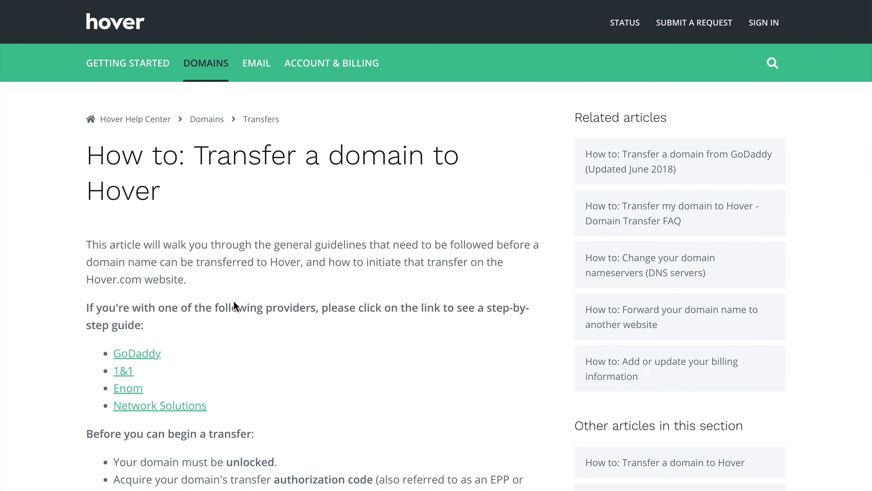